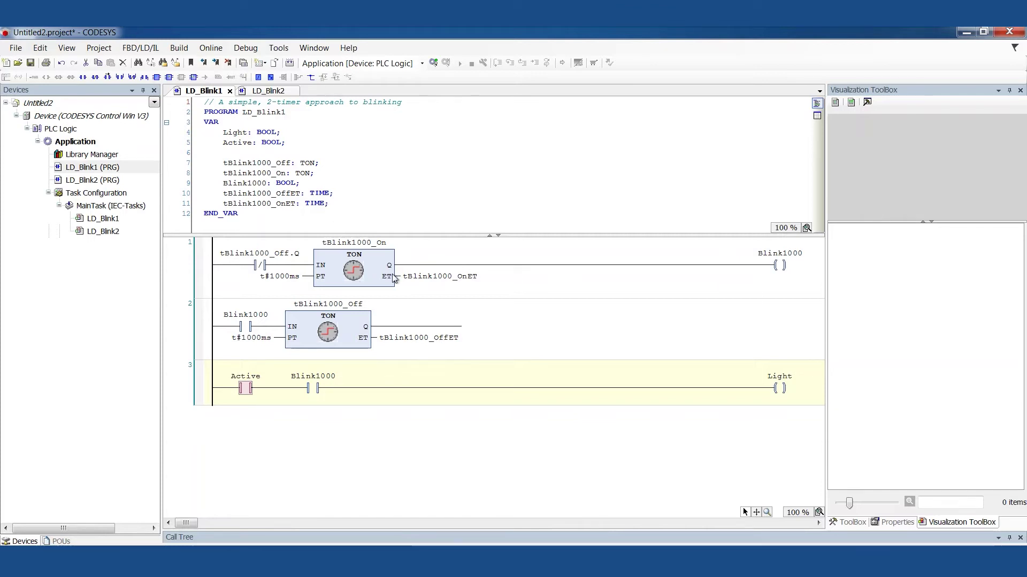
- Open the TON timer's library reference and view its graphical block symbol
double_click(353, 271)
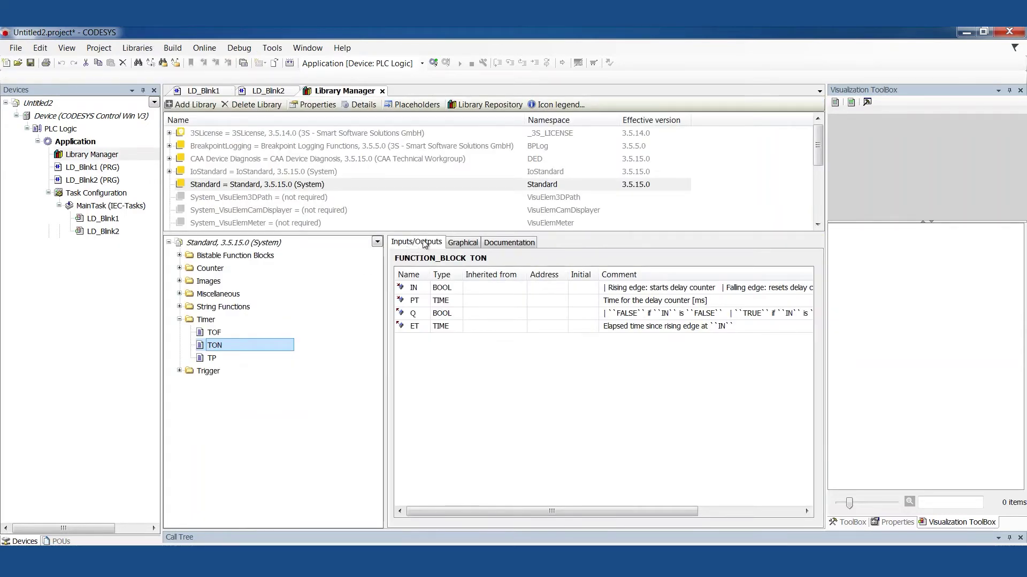
click(453, 246)
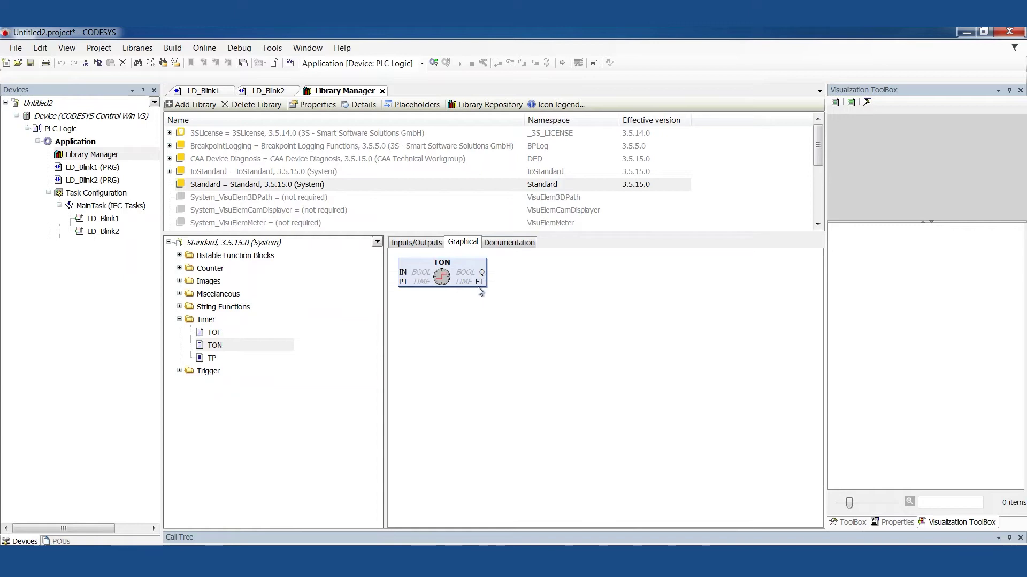
- Read the TON documentation and timing diagrams, briefly highlighting output Q in its table
click(508, 243)
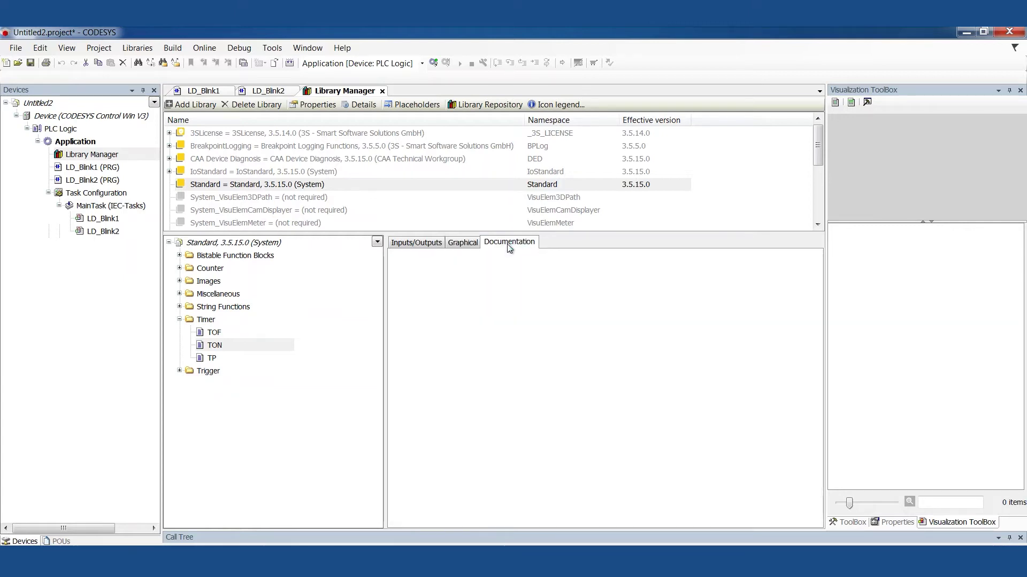
scroll(546, 344, down, 3)
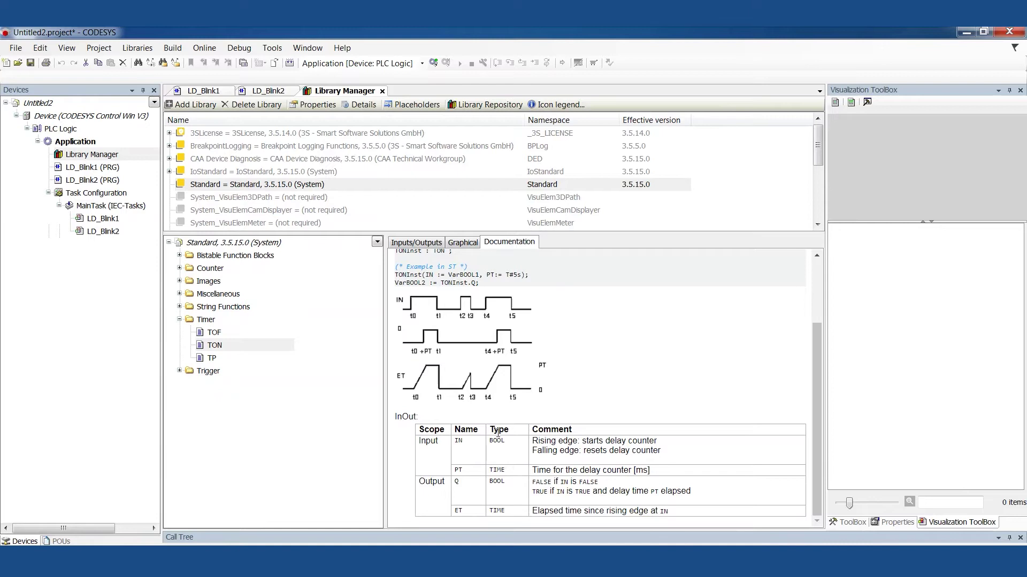
scroll(506, 464, up, 2)
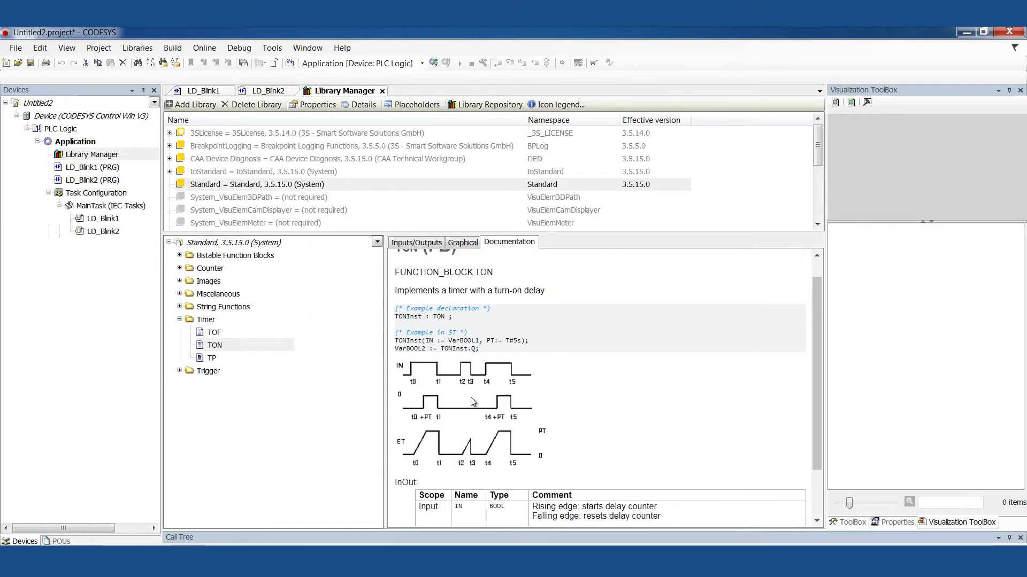
scroll(509, 458, up, 1)
scroll(514, 445, down, 1)
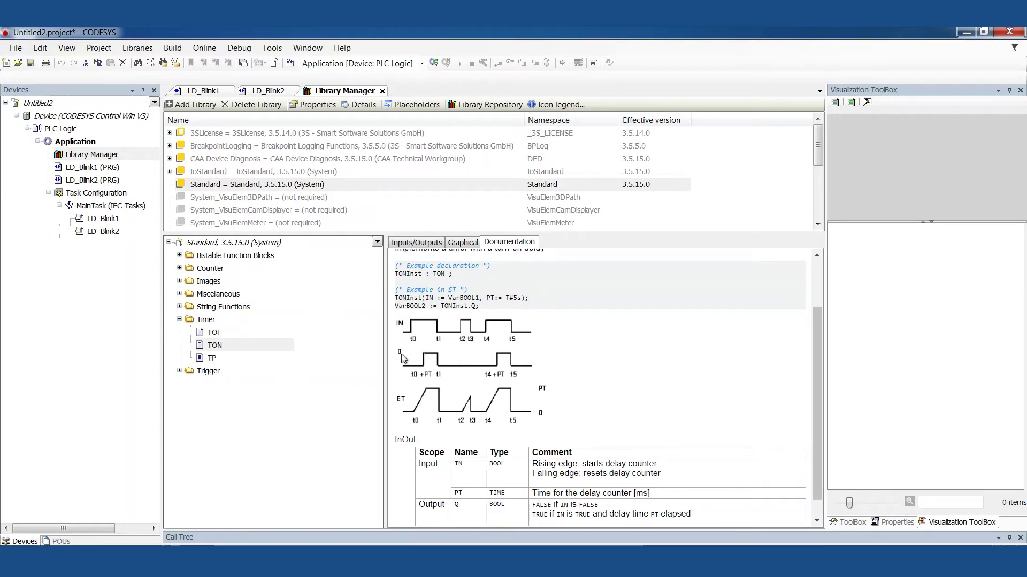
double_click(456, 506)
click(464, 519)
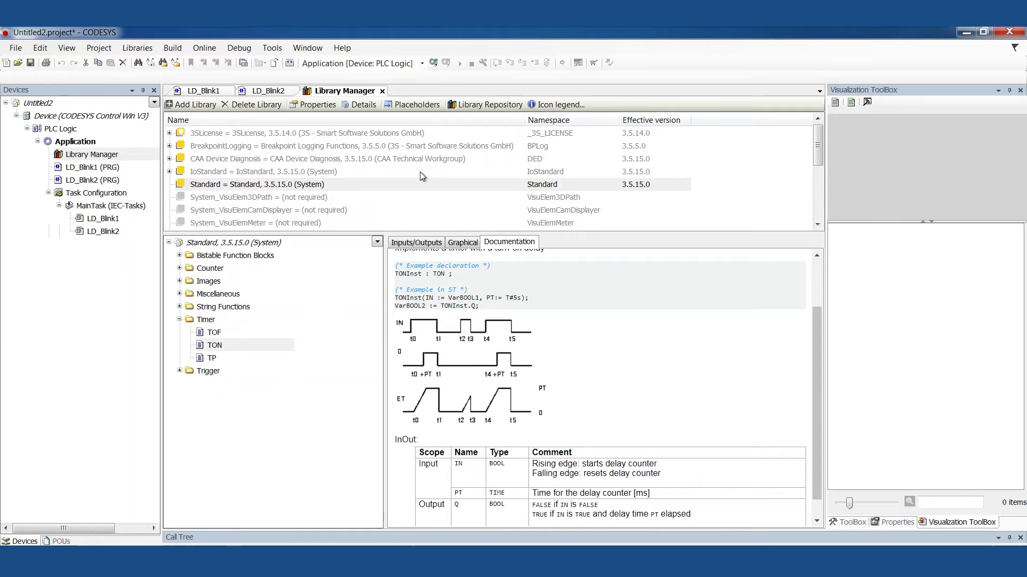
middle_click(334, 94)
mouse_move(353, 257)
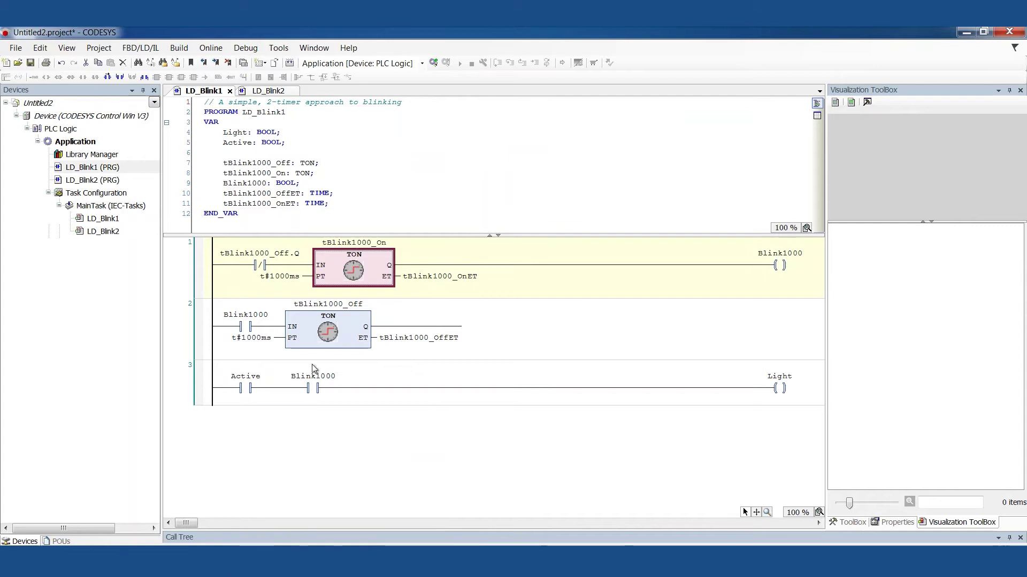
click(395, 449)
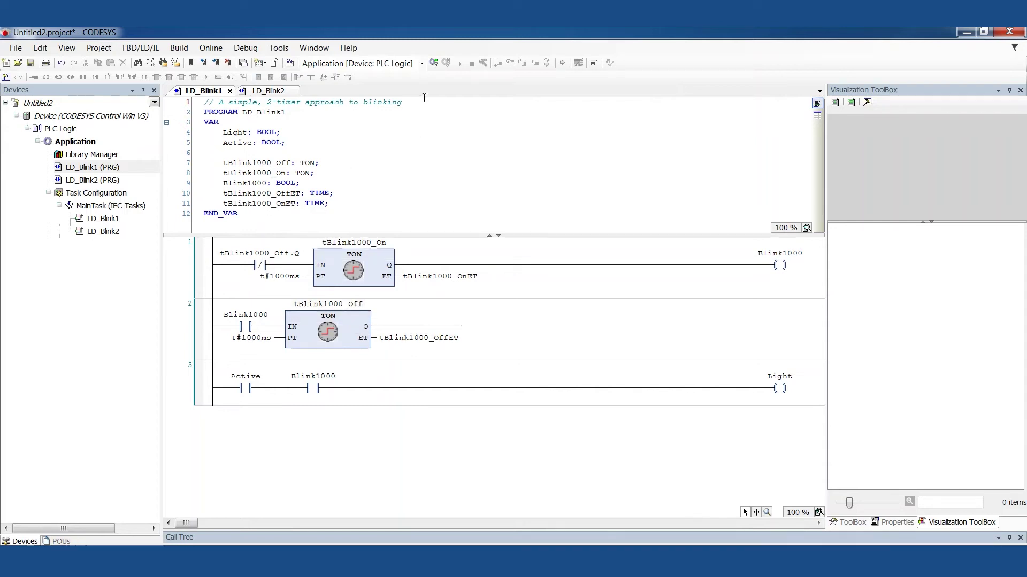
- Log in, download and start the application to monitor LD_Blink1's timers and coils live
click(434, 63)
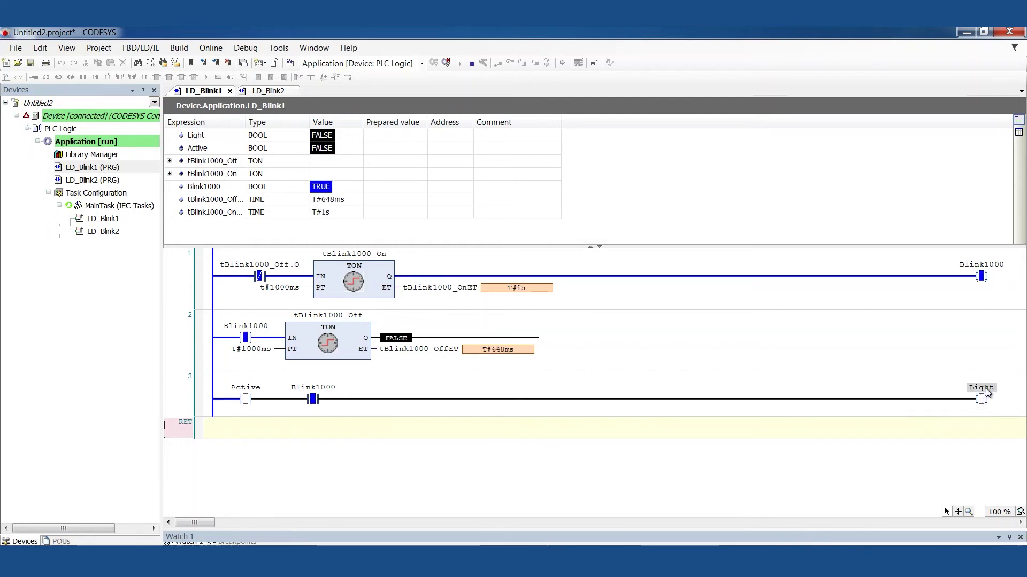
- Inspect LD_Blink1's Light coil, Blink1000 contact and networks, then log out
click(981, 396)
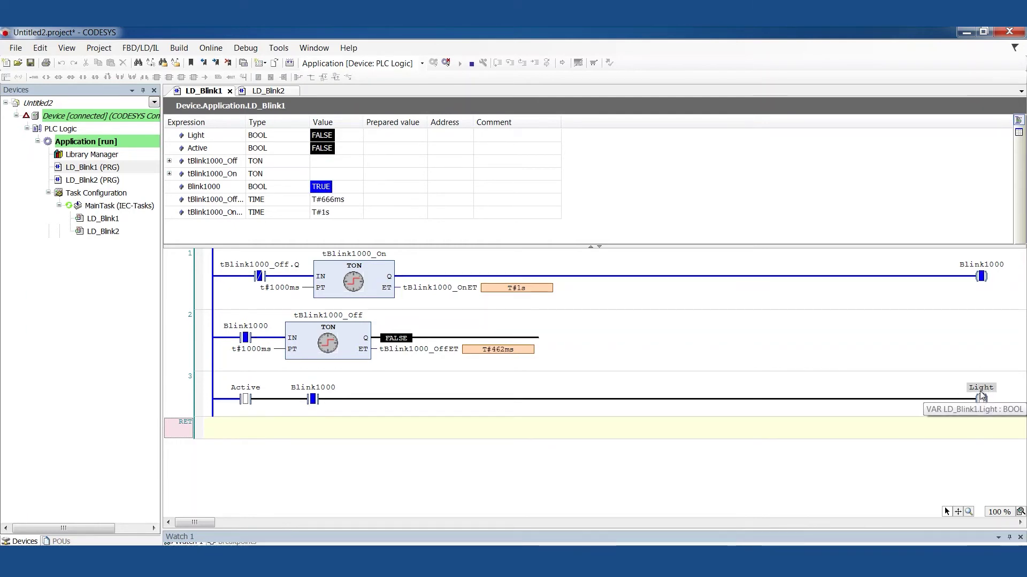
click(982, 399)
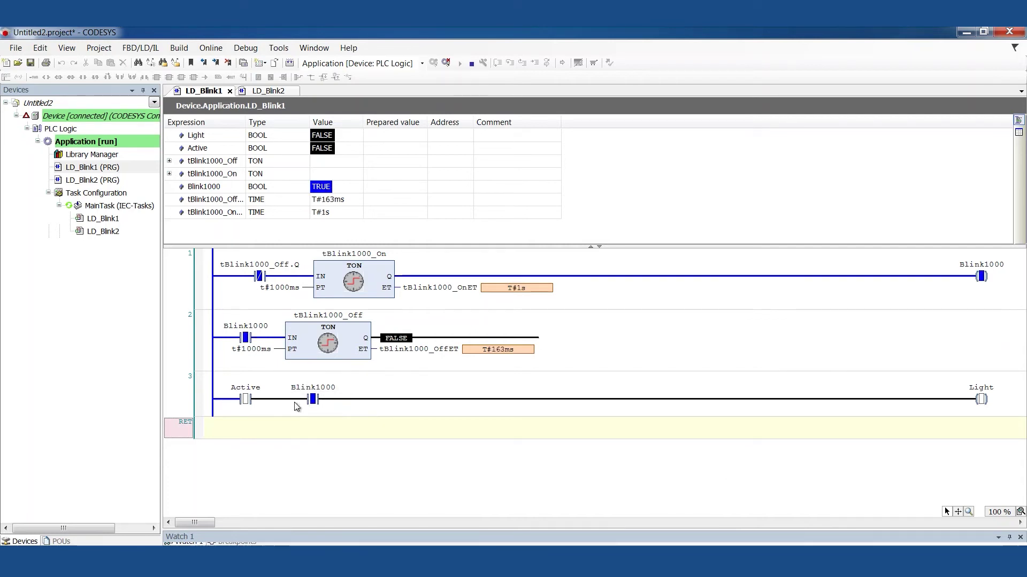
click(307, 390)
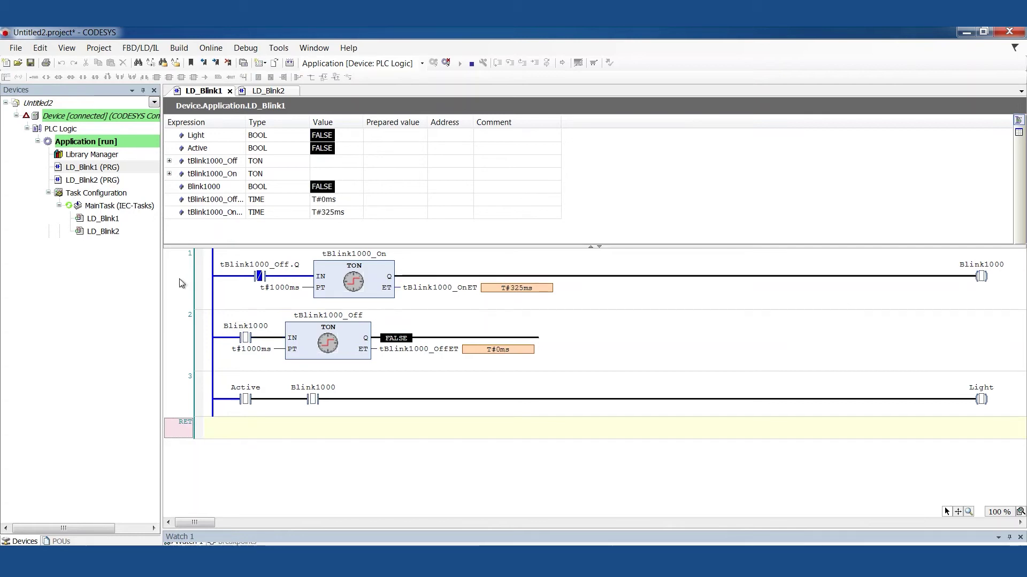
click(181, 304)
click(182, 330)
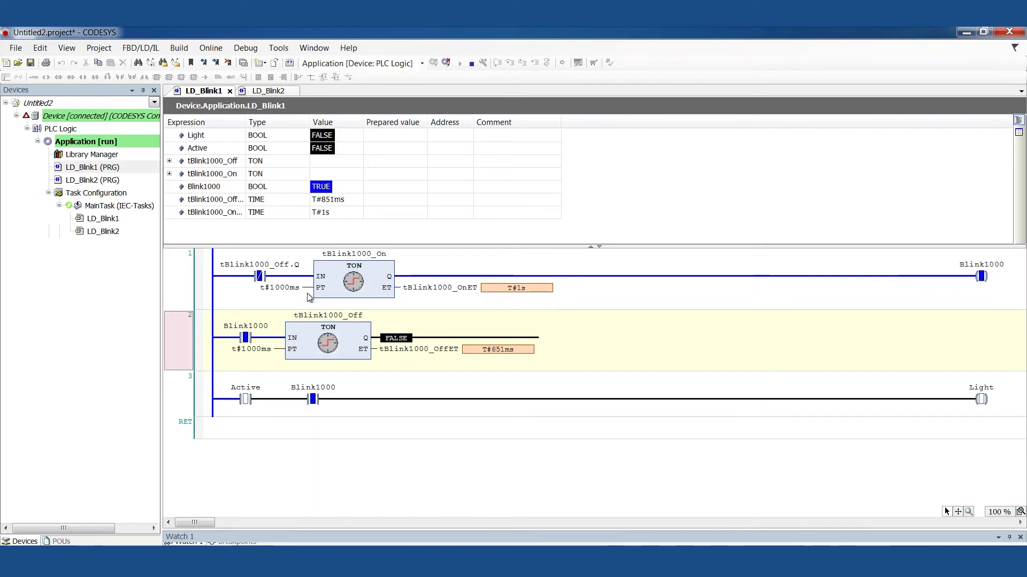
click(279, 288)
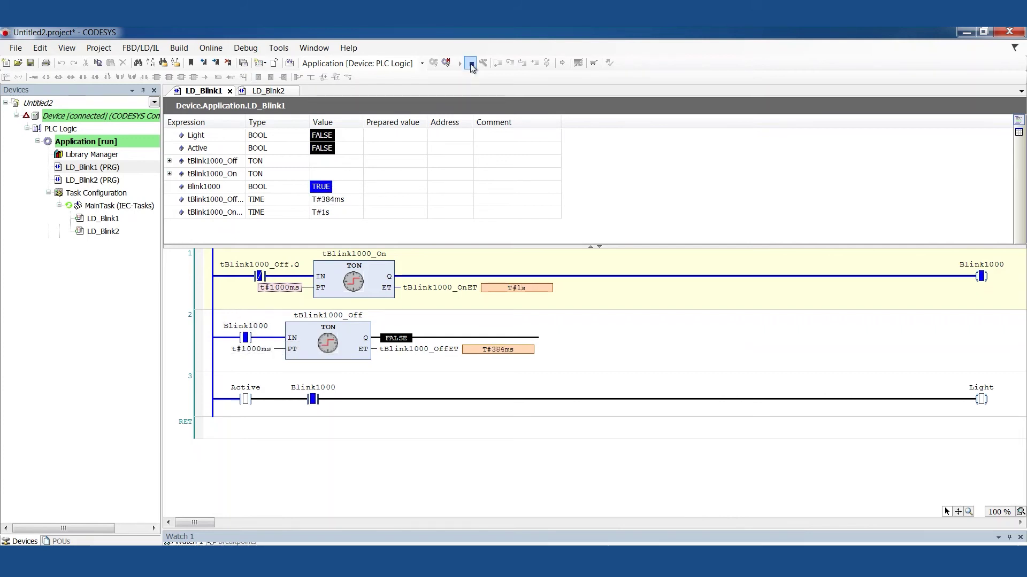
click(446, 63)
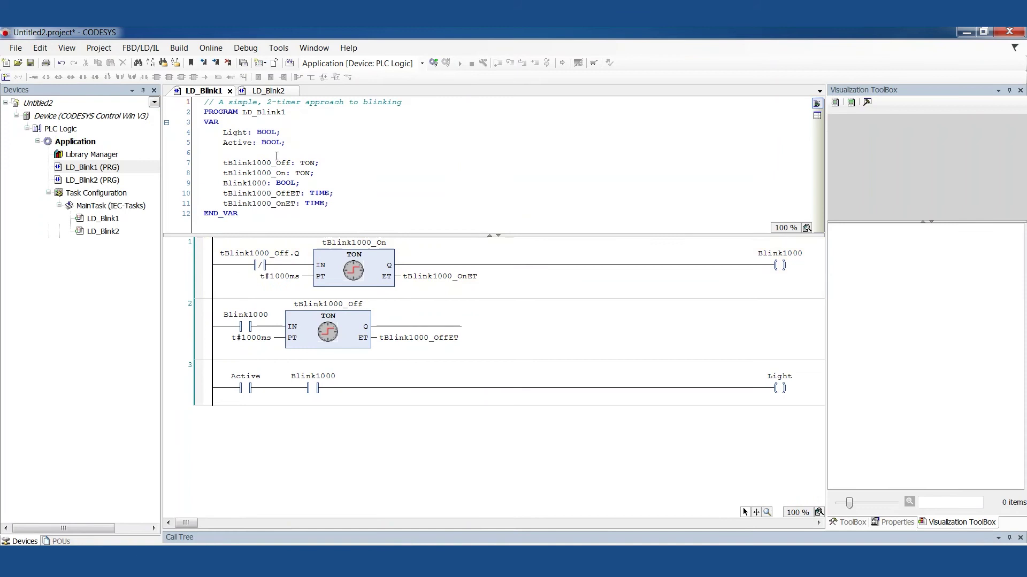
- Switch to LD_Blink2, showing its 2000 ms TON rung and 1000 ms GT comparison
click(272, 92)
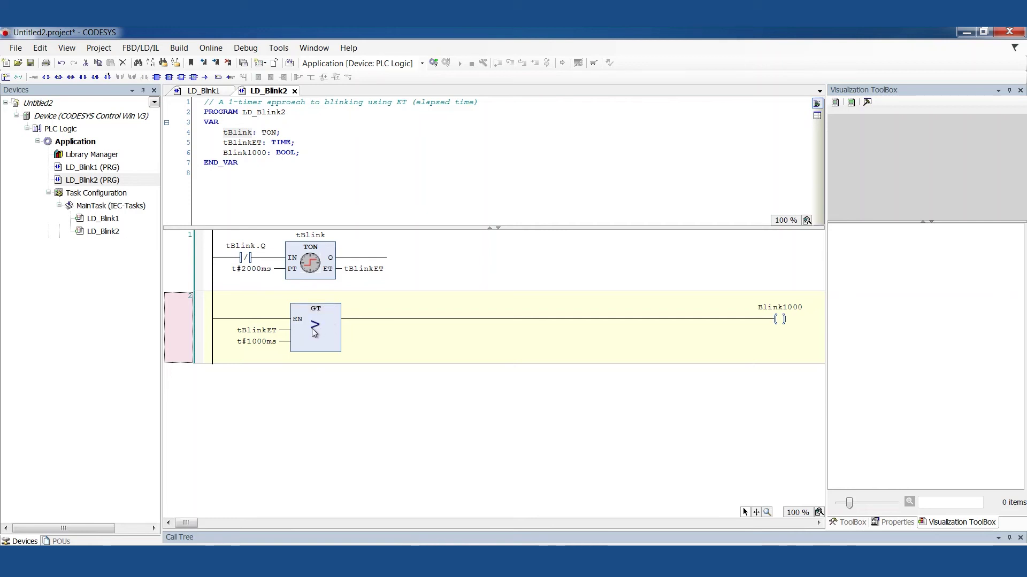
- Wire rung 2's power rail into the GT block's EN input
click(250, 332)
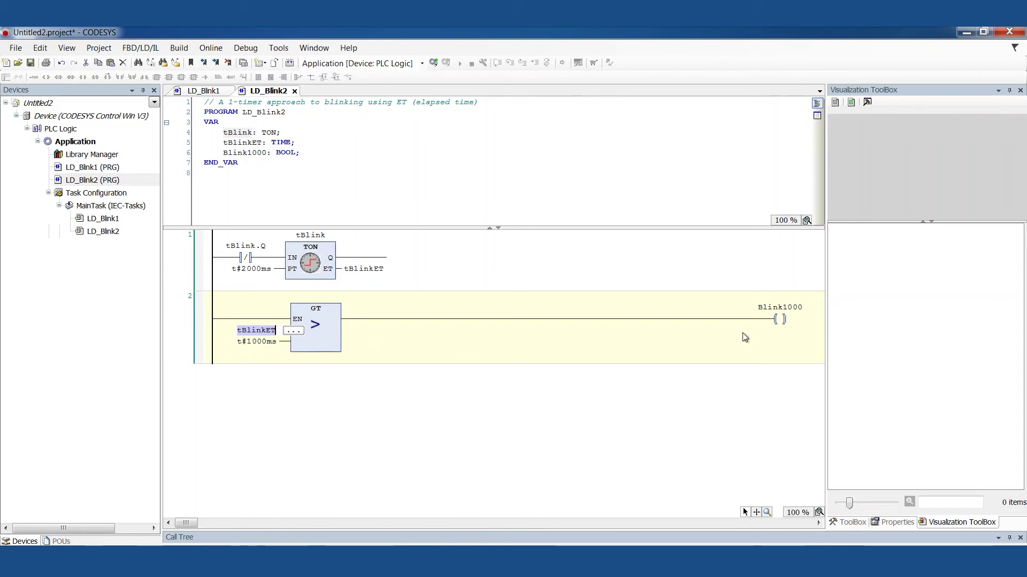
click(272, 378)
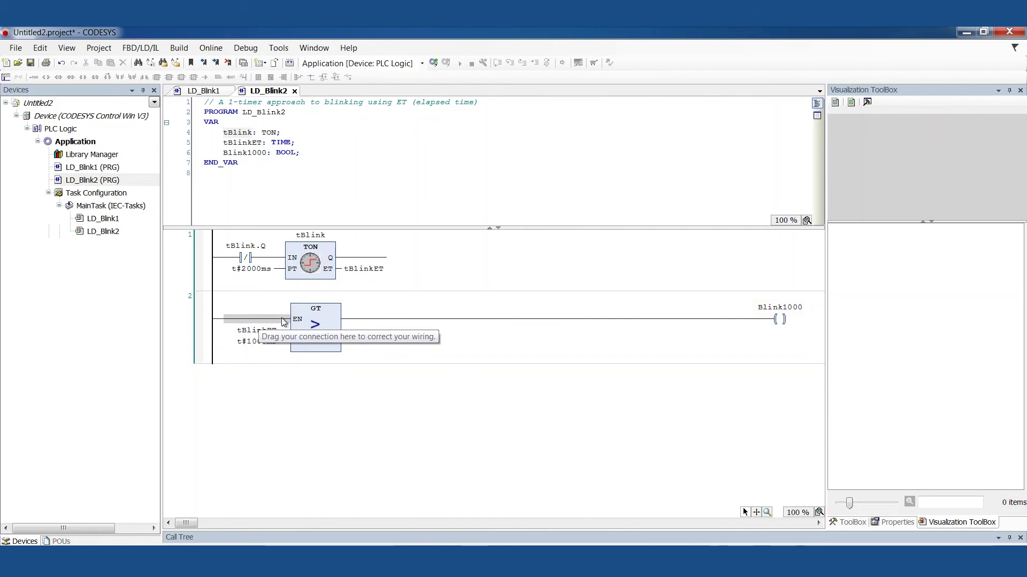
drag(282, 322, 294, 321)
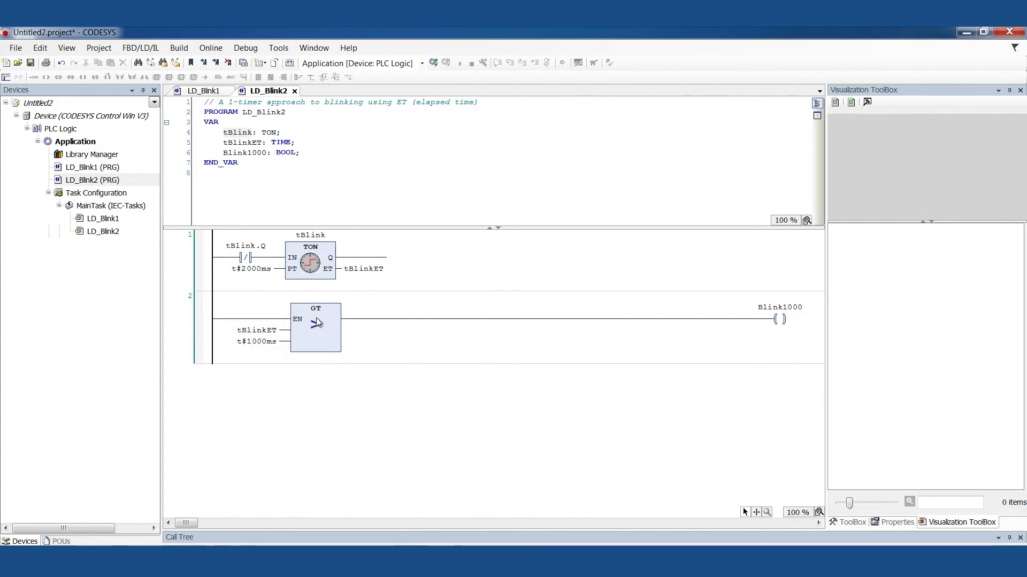
- Set the GT block's inputs to tBlinkET and t#1000ms
click(263, 331)
click(262, 343)
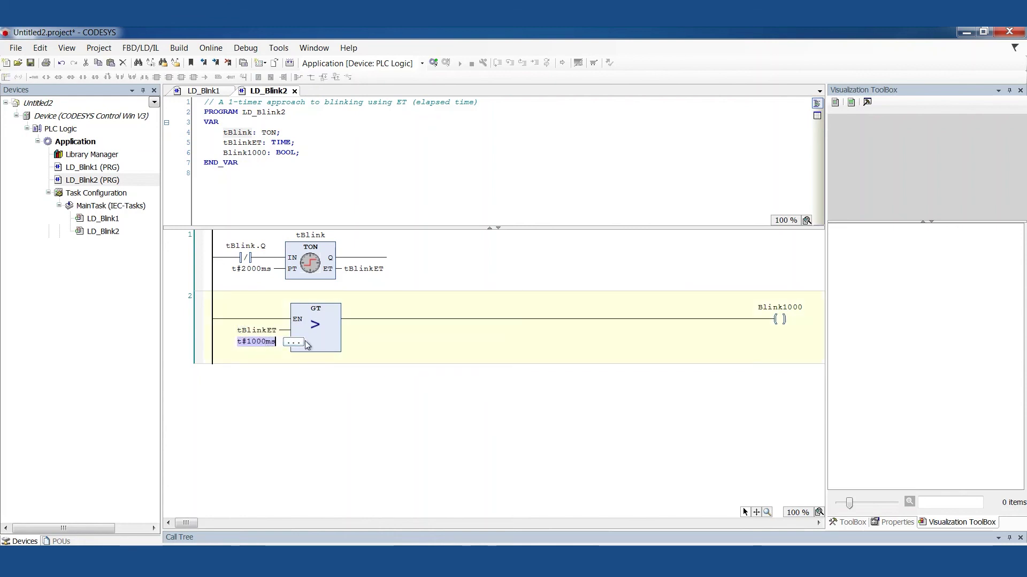
click(386, 413)
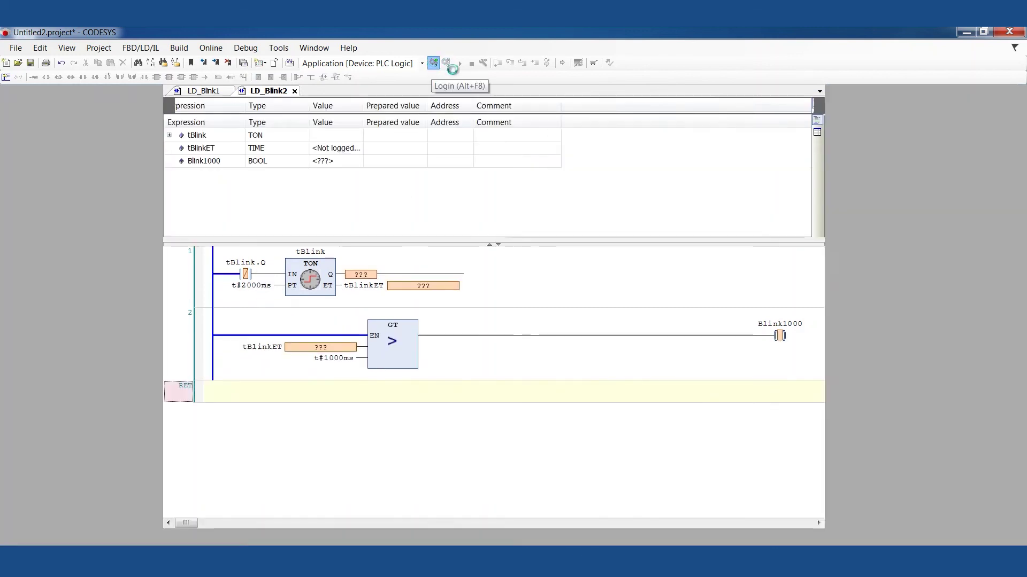
- Log back in to the device and watch LD_Blink1's on-timer and coil values live
click(434, 62)
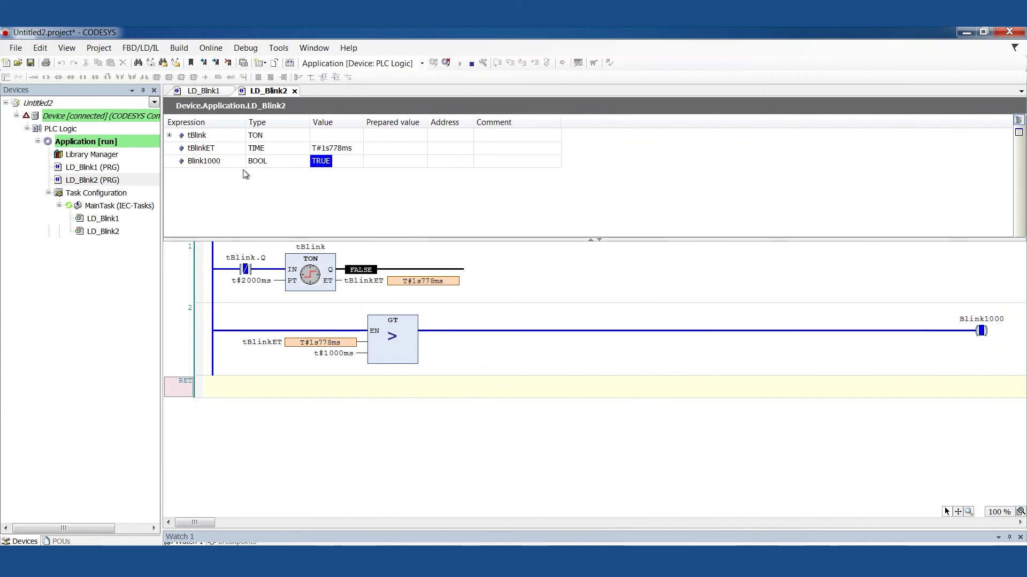
click(205, 90)
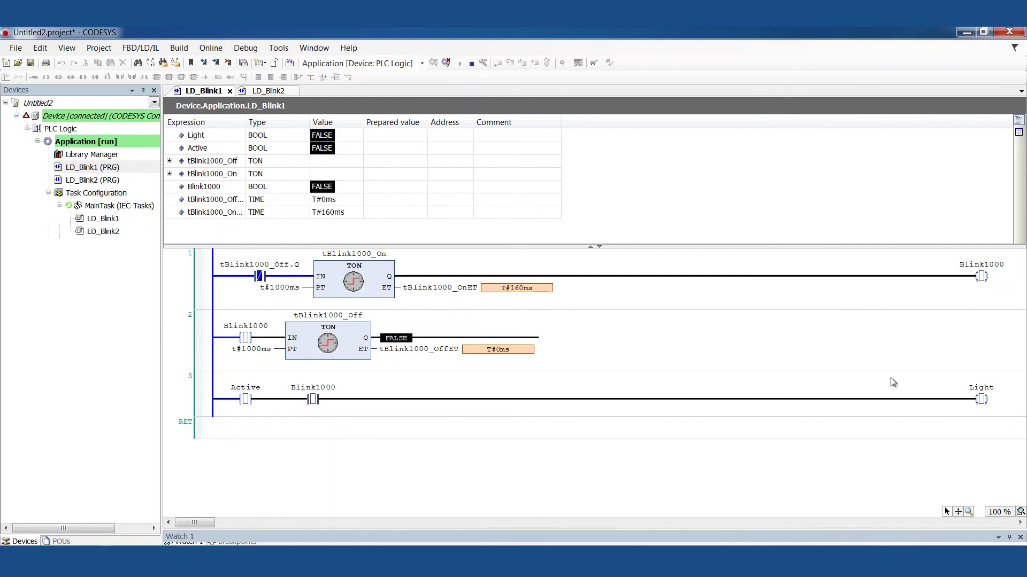
- Switch to LD_Blink2 to watch tBlinkET count live, around 1.4 s
click(258, 93)
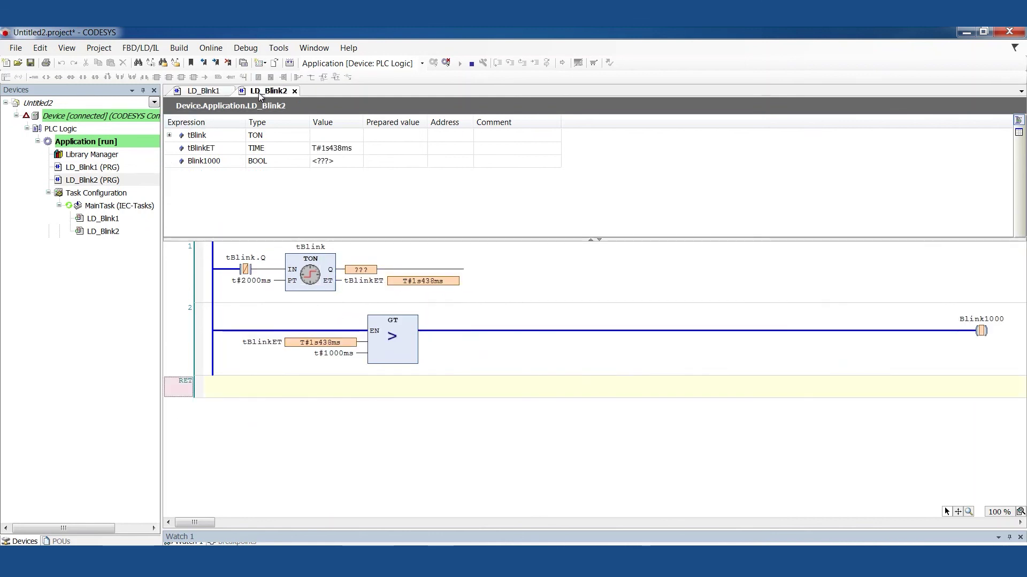